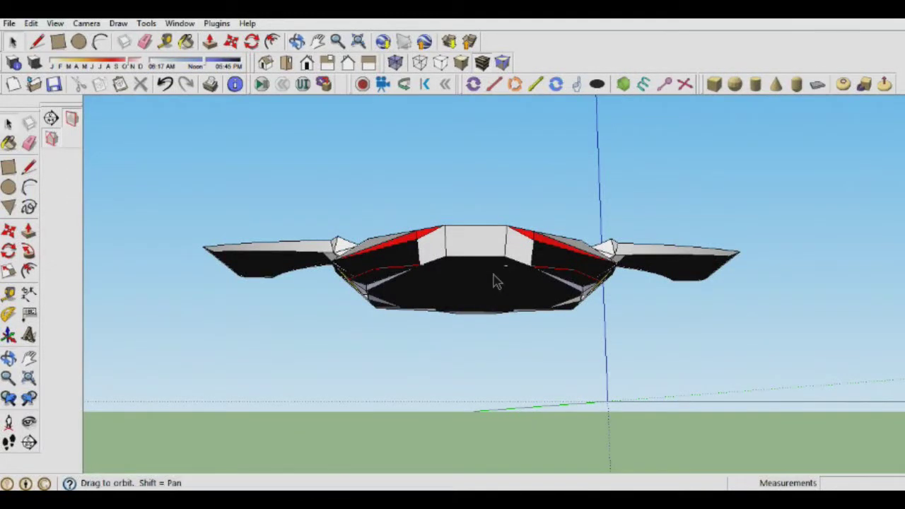
Orbit around the finished red-and-black craft to view it from above, the side and the front.
mouse_move(500, 280)
left_mouse_down()
mouse_move(491, 350)
mouse_move(500, 410)
mouse_move(512, 420)
mouse_move(638, 424)
mouse_move(674, 438)
mouse_move(658, 460)
mouse_move(610, 471)
mouse_move(490, 465)
left_mouse_up()
mouse_move(490, 465)
middle_mouse_down()
mouse_move(368, 445)
mouse_move(341, 428)
mouse_move(581, 309)
middle_mouse_up()
mouse_move(581, 309)
left_mouse_down()
mouse_move(505, 317)
mouse_move(467, 425)
mouse_move(374, 389)
mouse_move(324, 394)
mouse_move(145, 353)
left_mouse_up()
key("space")
mouse_move(576, 285)
middle_mouse_down()
mouse_move(457, 255)
mouse_move(420, 225)
mouse_move(386, 148)
mouse_move(373, 164)
mouse_move(646, 257)
mouse_move(495, 233)
mouse_move(315, 315)
middle_mouse_up()
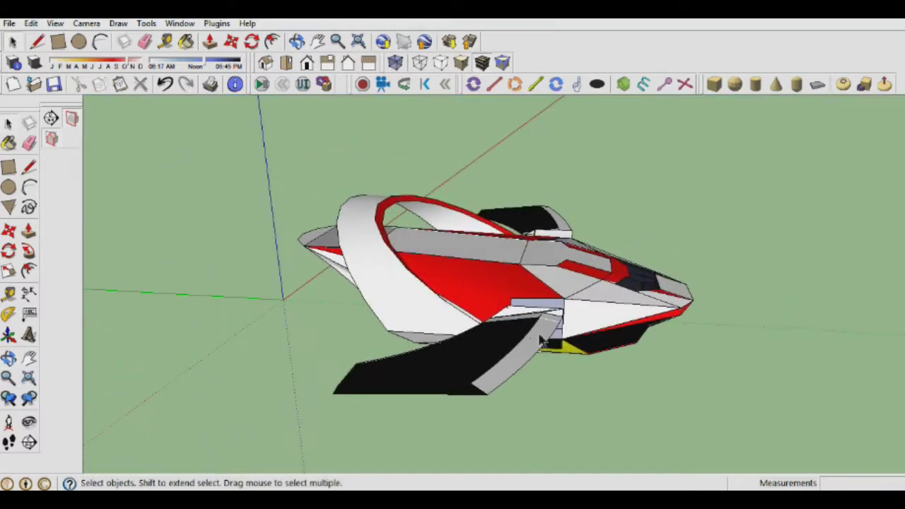
mouse_move(627, 288)
middle_mouse_down()
mouse_move(542, 344)
mouse_move(297, 257)
mouse_move(501, 313)
mouse_move(467, 304)
mouse_move(475, 306)
mouse_move(474, 289)
mouse_move(394, 281)
mouse_move(316, 290)
mouse_move(281, 319)
mouse_move(295, 370)
mouse_move(416, 420)
mouse_move(511, 432)
mouse_move(481, 402)
mouse_move(461, 403)
mouse_move(448, 417)
mouse_move(339, 380)
mouse_move(454, 364)
mouse_move(560, 366)
mouse_move(623, 378)
mouse_move(683, 418)
mouse_move(630, 378)
mouse_move(709, 359)
mouse_move(539, 354)
mouse_move(612, 242)
mouse_move(504, 158)
mouse_move(382, 141)
middle_mouse_up()
mouse_move(493, 252)
middle_mouse_down()
mouse_move(471, 146)
mouse_move(442, 116)
mouse_move(460, 191)
mouse_move(493, 134)
mouse_move(516, 142)
mouse_move(535, 208)
mouse_move(535, 320)
mouse_move(477, 370)
mouse_move(485, 460)
mouse_move(517, 268)
mouse_move(527, 320)
mouse_move(726, 413)
middle_mouse_up()
mouse_move(519, 308)
middle_mouse_down()
mouse_move(536, 323)
mouse_move(509, 364)
mouse_move(515, 333)
mouse_move(662, 418)
mouse_move(378, 279)
mouse_move(511, 375)
mouse_move(622, 380)
mouse_move(594, 375)
mouse_move(598, 363)
mouse_move(545, 299)
mouse_move(390, 236)
mouse_move(456, 297)
mouse_move(580, 240)
mouse_move(651, 226)
mouse_move(681, 197)
mouse_move(318, 186)
mouse_move(297, 319)
mouse_move(307, 192)
mouse_move(256, 107)
mouse_move(585, 137)
mouse_move(280, 159)
middle_mouse_up()
Open the saved vehicle model file whose name begins with 'เครใบ'.
left_click(9, 23)
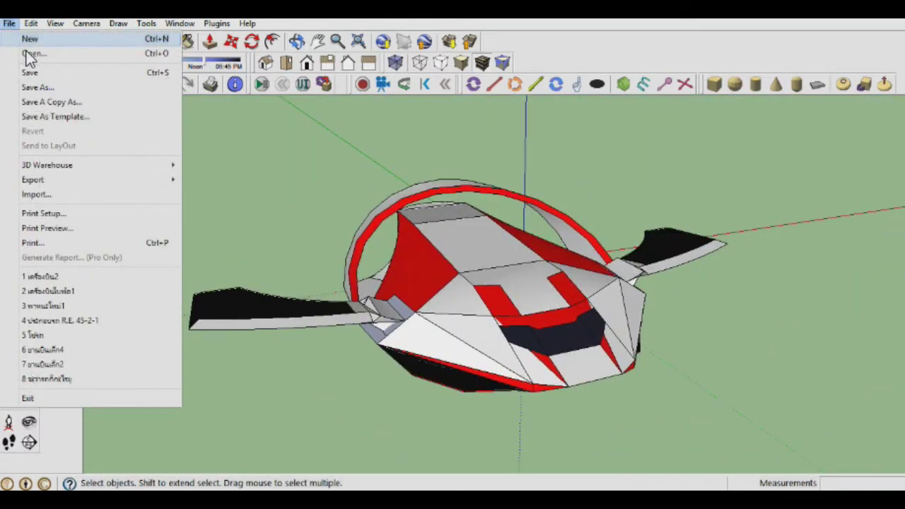
left_click(30, 55)
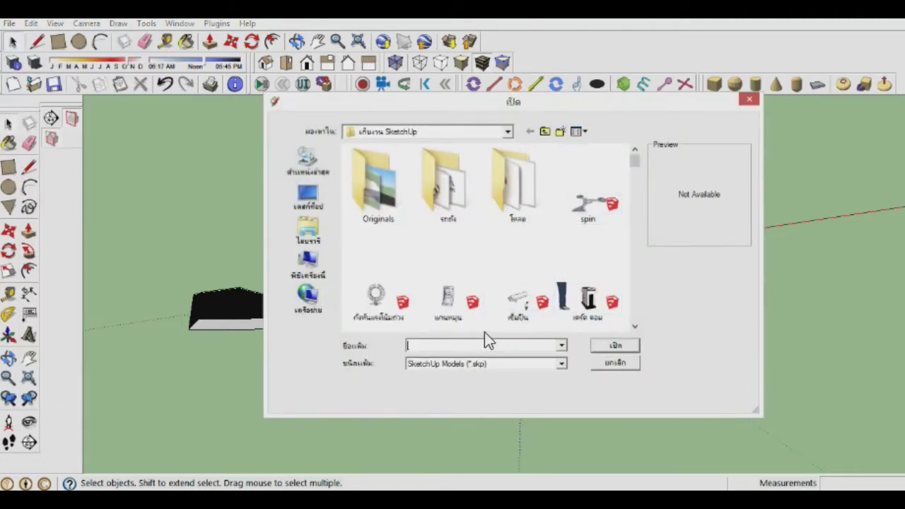
type("เ")
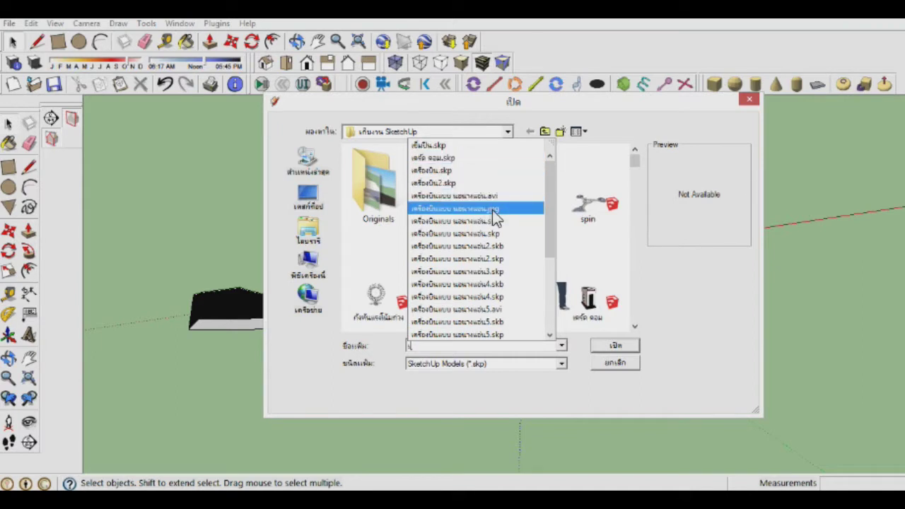
type("ครื่องมื")
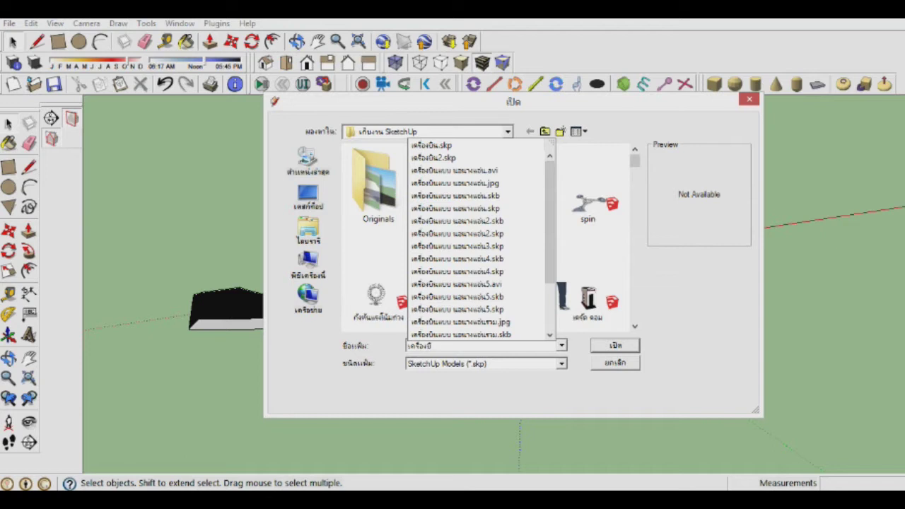
type("ใบ")
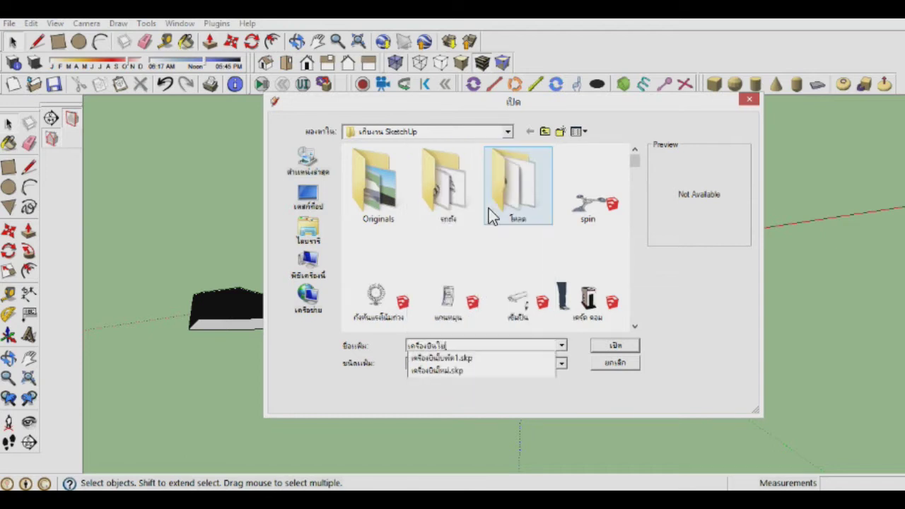
left_click(615, 345)
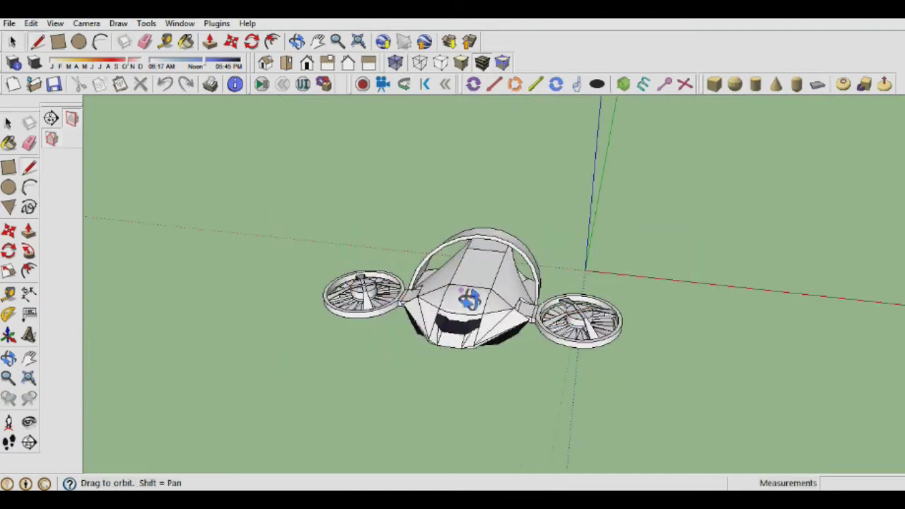
Orbit to a frontal view of the drone, briefly selecting the body and left rotor.
middle_click_drag(469, 300, 485, 289)
scroll(485, 289, "up", 2)
key("space")
left_click(485, 332)
middle_click_drag(505, 288, 423, 344)
left_click(283, 350)
mouse_move(283, 357)
middle_mouse_down()
mouse_move(434, 405)
mouse_move(440, 418)
middle_mouse_up()
left_click(434, 405)
Enter the body group for editing and bring up the Materials browser with red Color_A01.
mouse_move(476, 258)
middle_mouse_down()
mouse_move(485, 384)
mouse_move(787, 300)
mouse_move(667, 227)
mouse_move(467, 179)
mouse_move(481, 276)
mouse_move(488, 259)
mouse_move(485, 398)
mouse_move(489, 287)
mouse_move(466, 360)
middle_mouse_up()
left_click(467, 361)
double_click(427, 366)
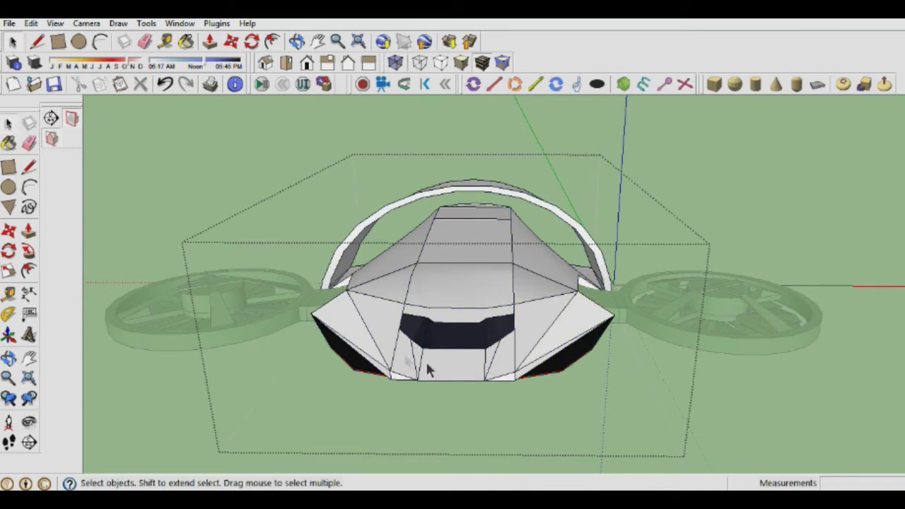
key("b")
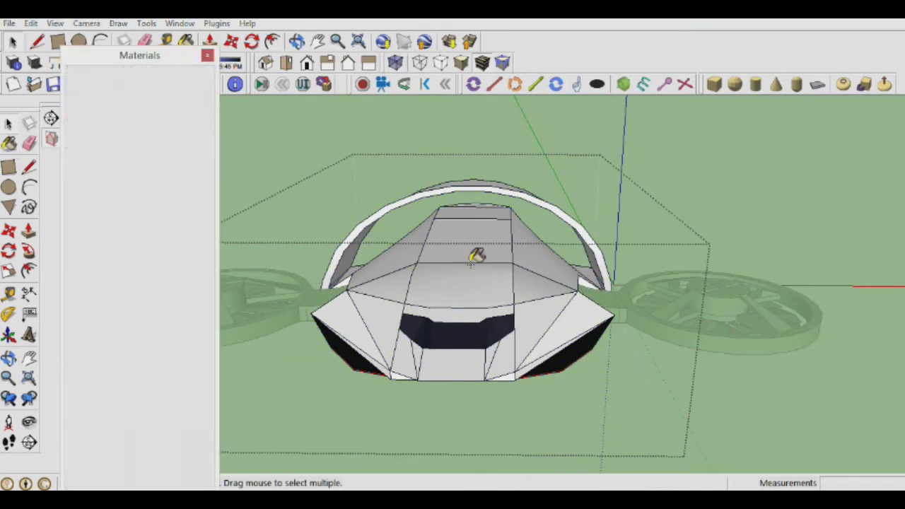
Paint the faces beside the front window red, repainting one stray face white.
left_click(419, 356)
left_click(494, 358)
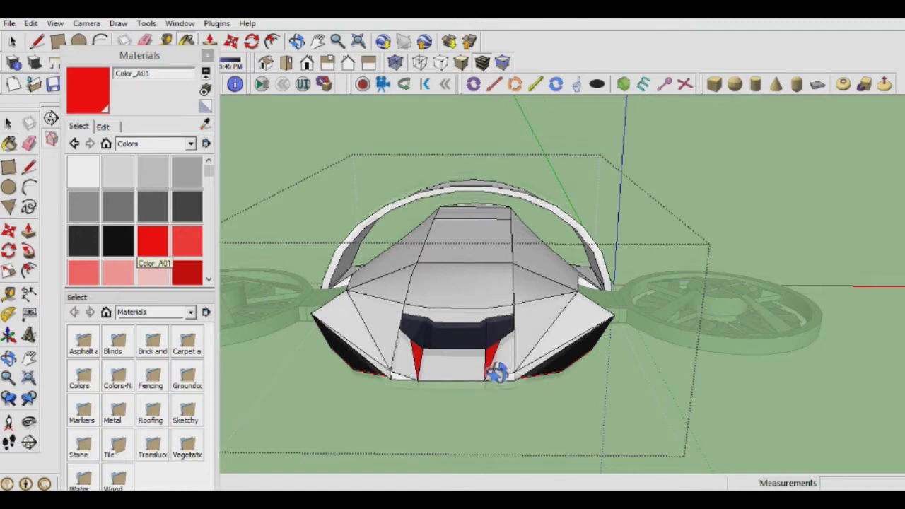
middle_click_drag(491, 374, 486, 333)
scroll(467, 335, "up", 2)
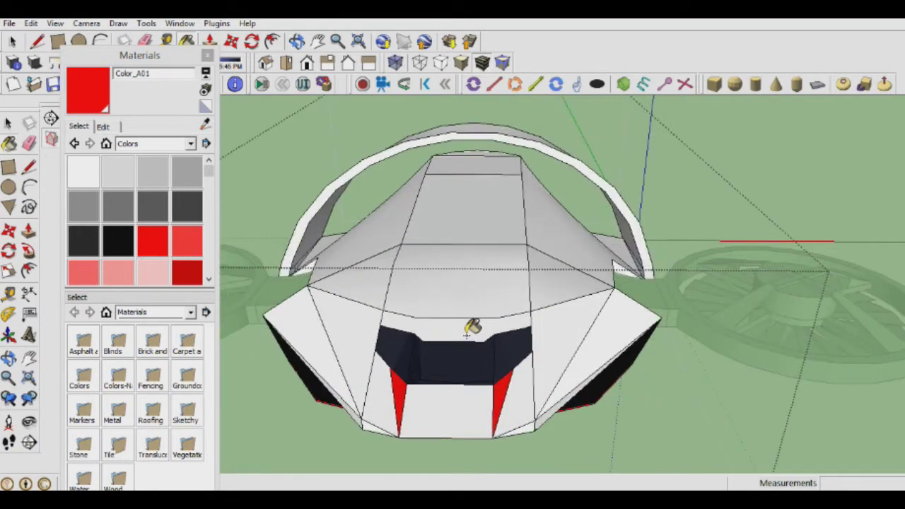
middle_click_drag(514, 319, 515, 318)
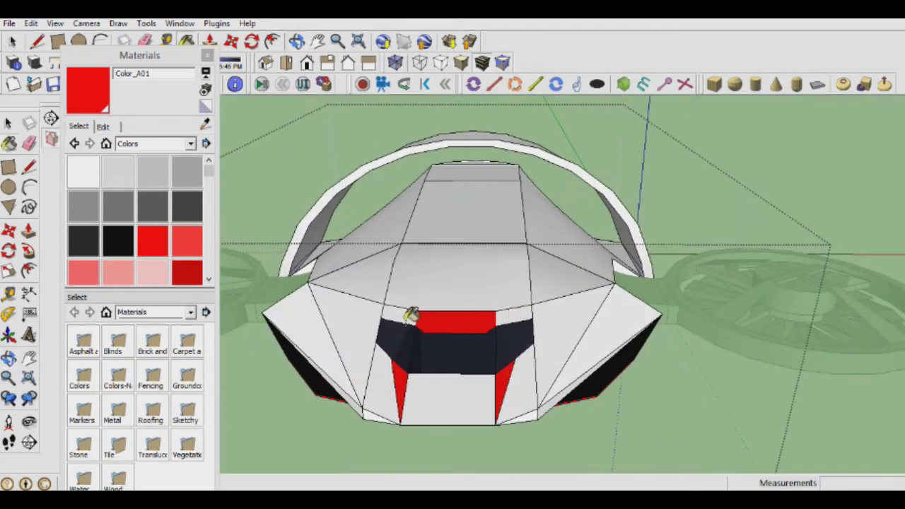
mouse_move(512, 326)
middle_mouse_down()
mouse_move(495, 323)
mouse_move(519, 344)
mouse_move(522, 325)
middle_mouse_up()
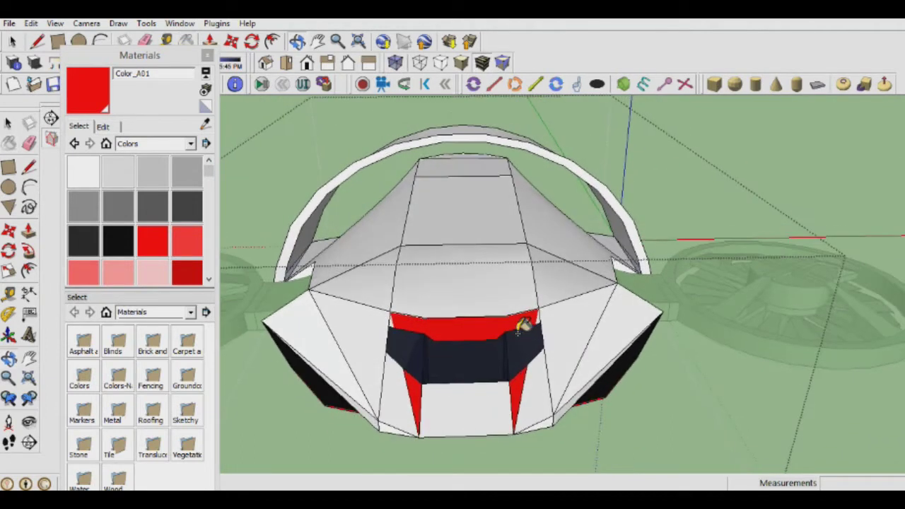
left_click(85, 176)
left_click(471, 321)
Paint the face between the red trims black with Color_009.
middle_click_drag(471, 321, 470, 297)
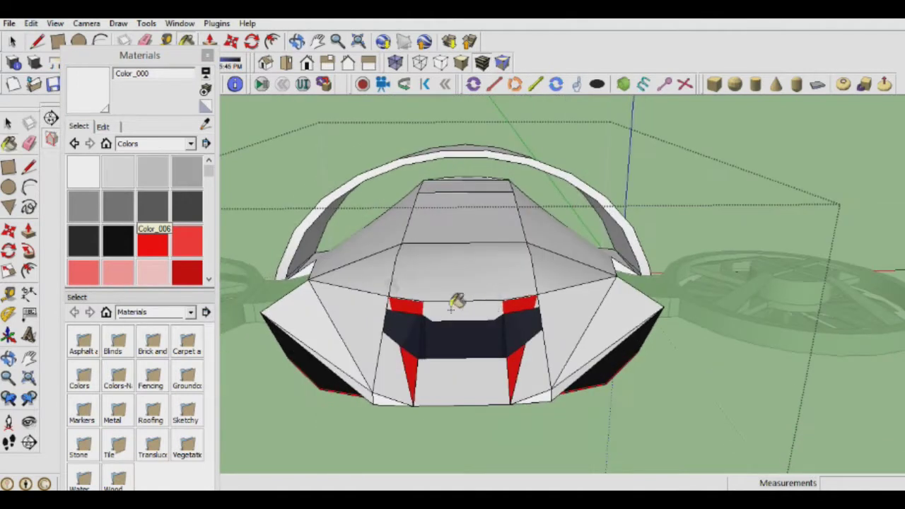
left_click(117, 236)
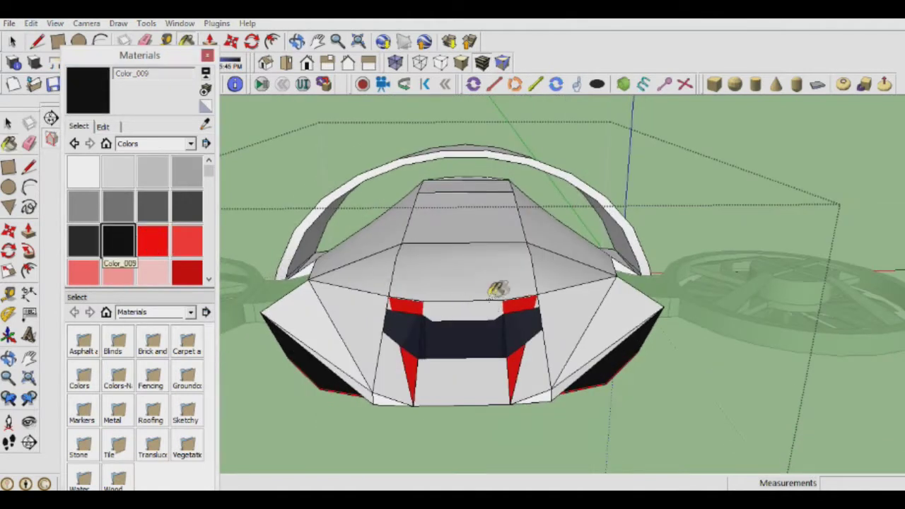
left_click(464, 321)
mouse_move(463, 322)
middle_mouse_down()
mouse_move(467, 303)
mouse_move(469, 377)
mouse_move(527, 331)
mouse_move(497, 303)
middle_mouse_up()
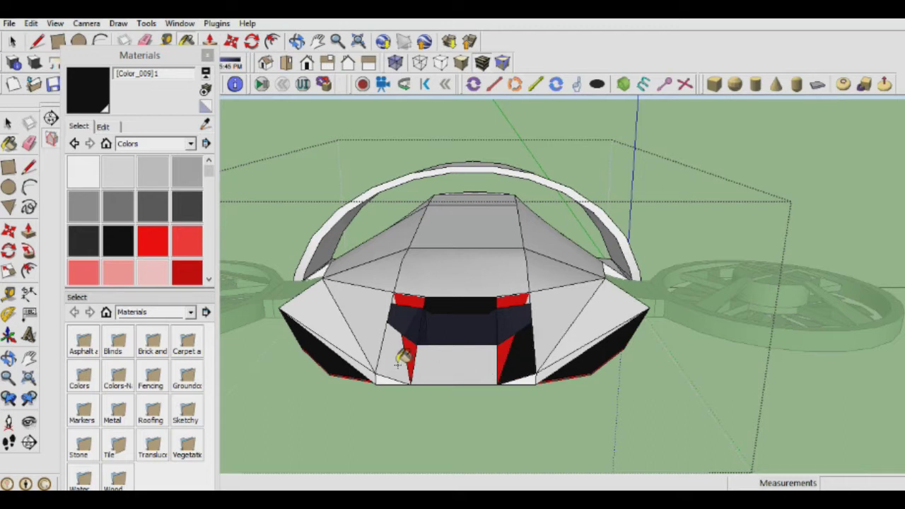
mouse_move(501, 379)
middle_mouse_down()
mouse_move(499, 394)
mouse_move(489, 335)
mouse_move(489, 368)
mouse_move(521, 364)
mouse_move(488, 350)
middle_mouse_up()
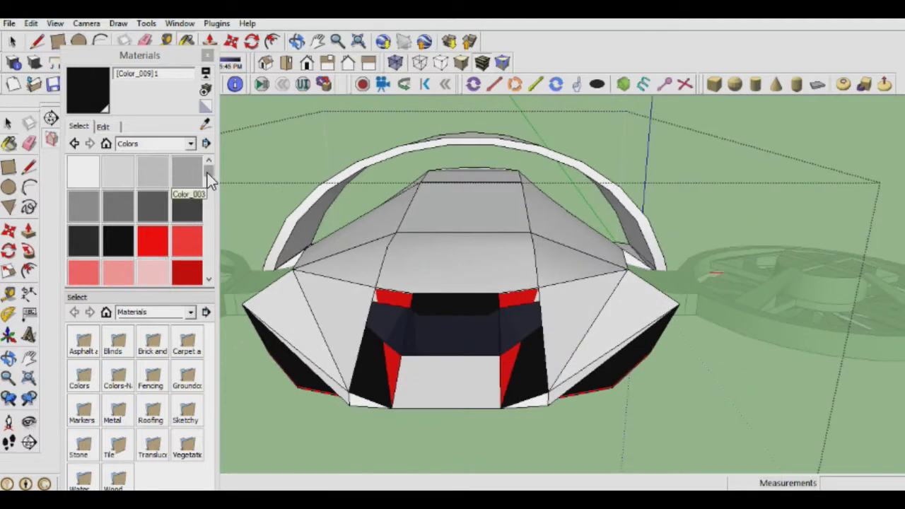
mouse_move(209, 178)
left_mouse_down()
mouse_move(207, 195)
mouse_move(206, 169)
left_mouse_up()
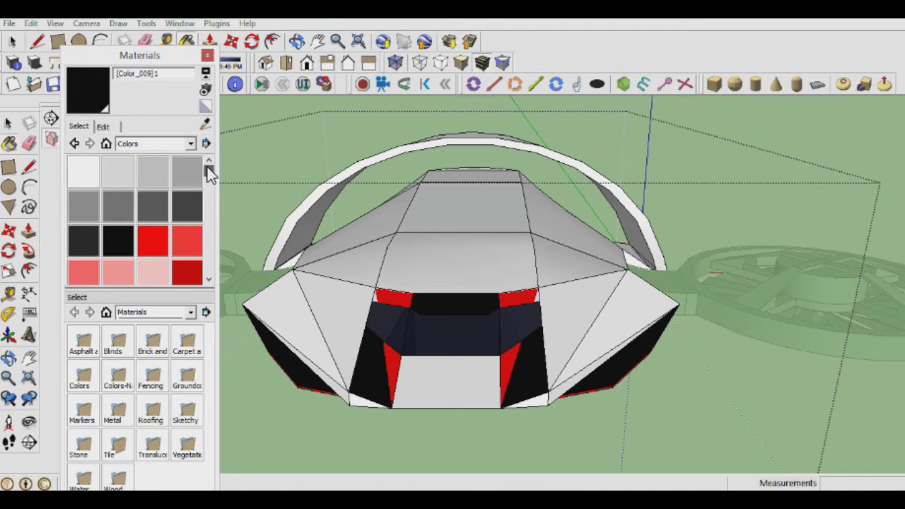
Load white Color_000 and orbit to a more top-down view of the vehicle.
left_click(83, 173)
middle_click_drag(452, 382, 448, 263)
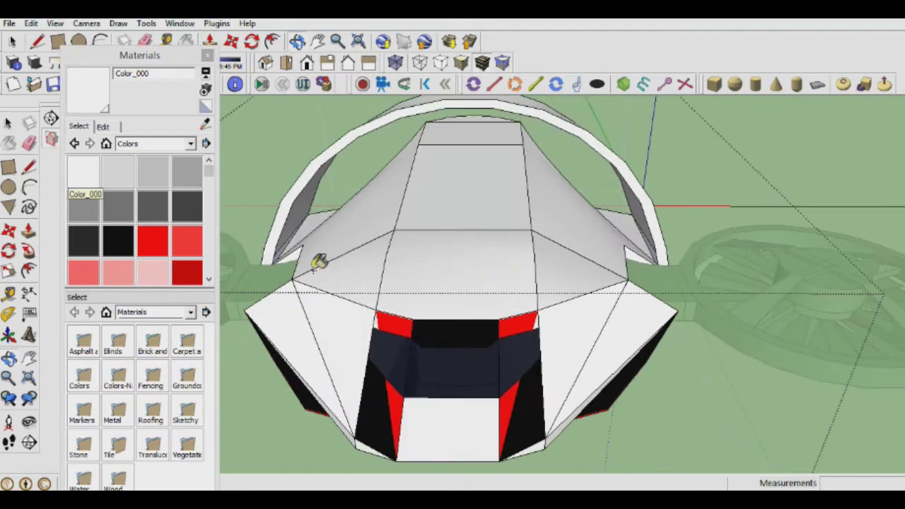
mouse_move(562, 258)
middle_mouse_down()
mouse_move(455, 323)
mouse_move(549, 365)
mouse_move(546, 344)
mouse_move(476, 341)
mouse_move(485, 382)
mouse_move(488, 263)
middle_mouse_up()
scroll(464, 293, "up", 2)
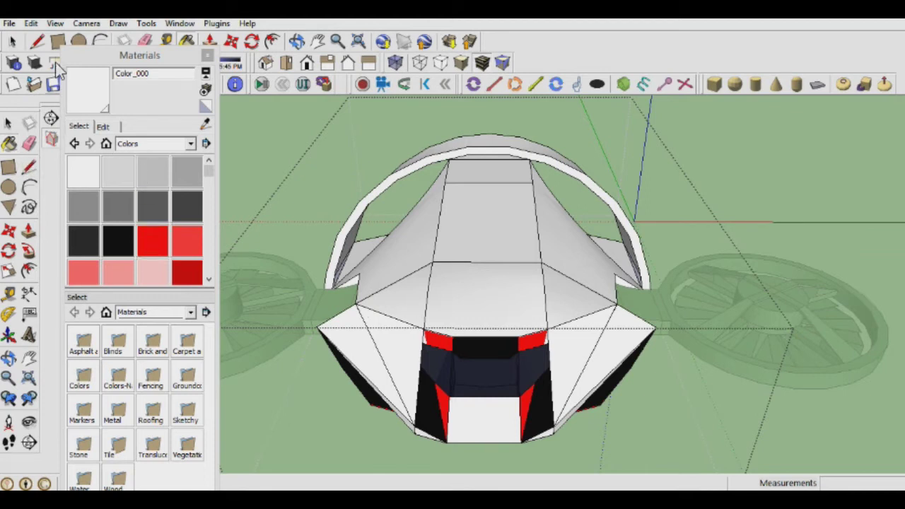
Show hidden geometry as dashed lines from the View menu.
left_click(55, 23)
left_click(84, 73)
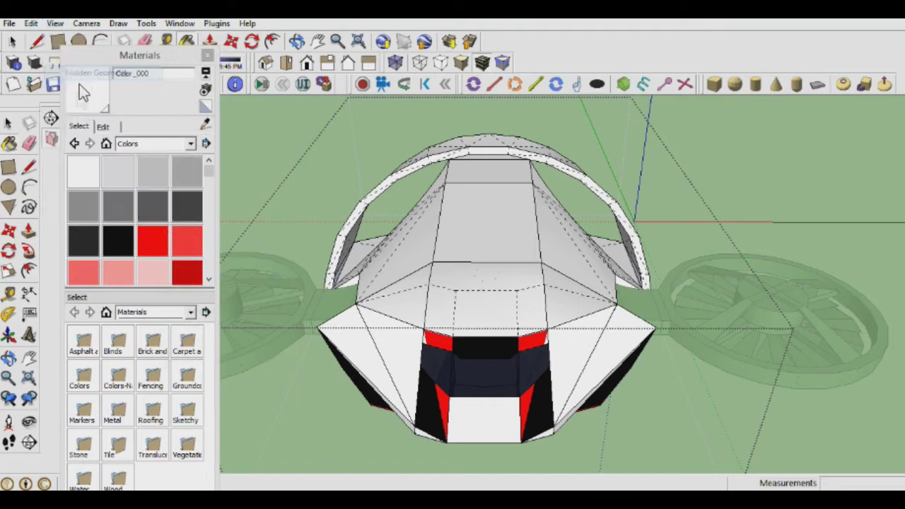
left_click(30, 166)
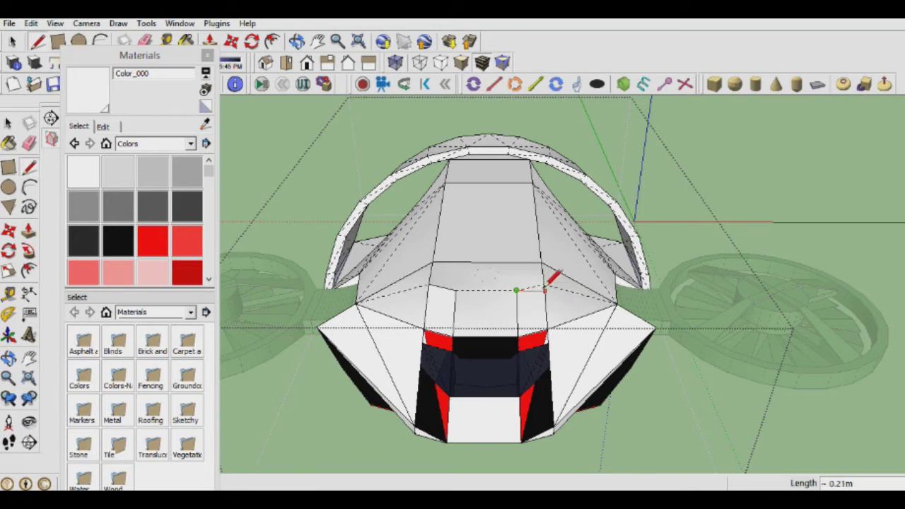
Paint two more front nose faces red with Color_A01 and orbit to check them.
left_click(170, 246)
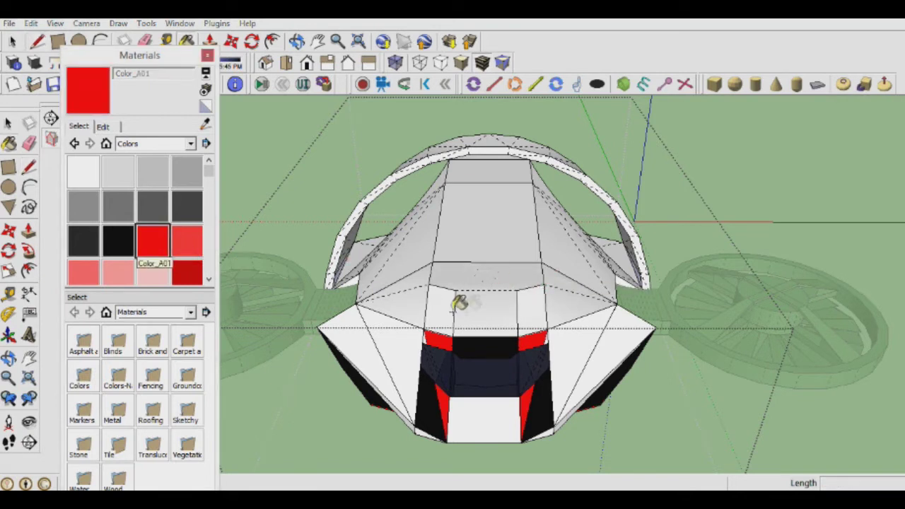
left_click(439, 306)
left_click(538, 305)
mouse_move(539, 340)
middle_mouse_down()
mouse_move(542, 374)
mouse_move(545, 281)
mouse_move(597, 311)
middle_mouse_up()
left_click(55, 23)
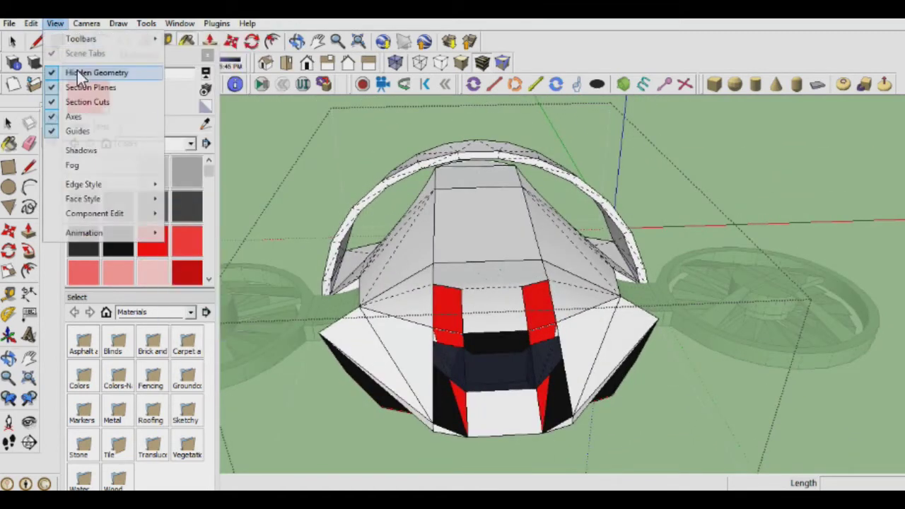
mouse_move(465, 314)
middle_mouse_down()
mouse_move(398, 304)
mouse_move(542, 329)
mouse_move(568, 307)
mouse_move(476, 283)
mouse_move(433, 297)
mouse_move(430, 337)
middle_mouse_up()
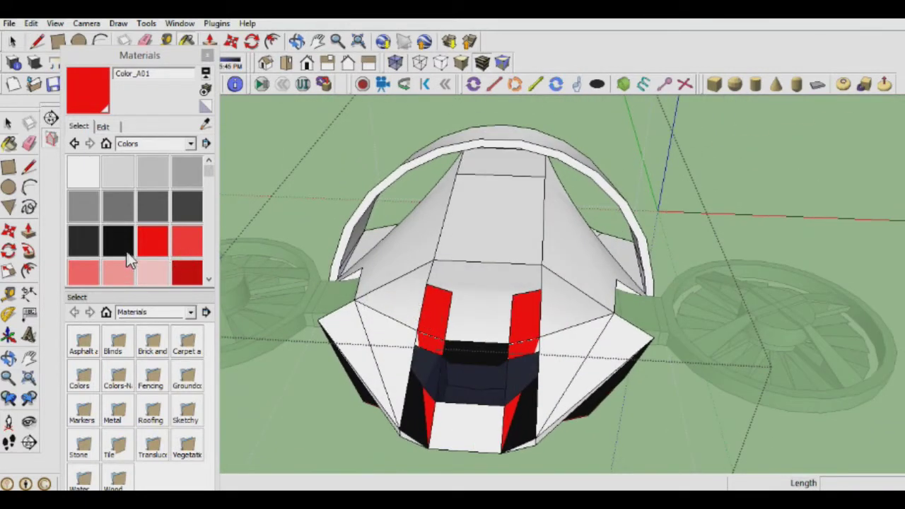
mouse_move(420, 313)
middle_mouse_down()
mouse_move(431, 330)
mouse_move(450, 293)
mouse_move(440, 262)
mouse_move(479, 230)
mouse_move(465, 234)
middle_mouse_up()
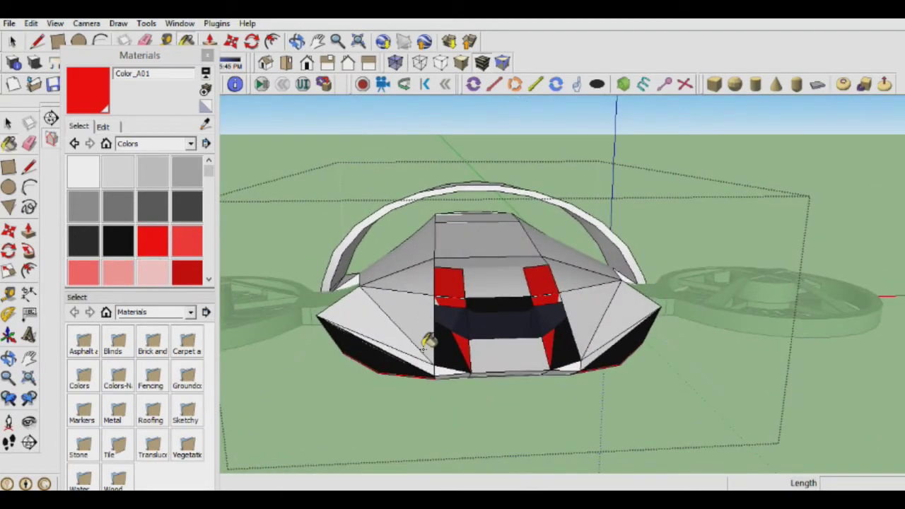
Paint the arch band red, orbiting around the vehicle to check its sides and cockpit.
scroll(430, 339, "up", 3)
mouse_move(440, 359)
middle_mouse_down()
mouse_move(424, 316)
mouse_move(463, 329)
mouse_move(521, 324)
mouse_move(572, 348)
mouse_move(610, 380)
mouse_move(618, 340)
mouse_move(608, 316)
middle_mouse_up()
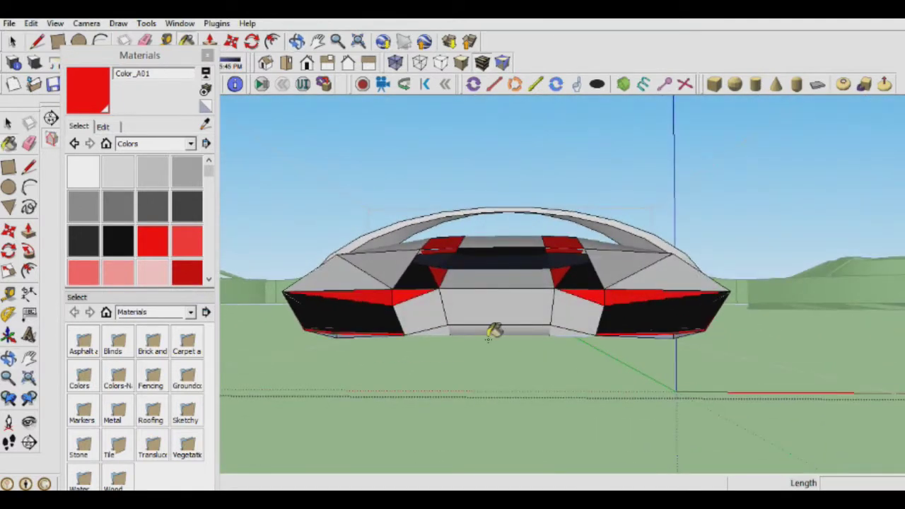
mouse_move(485, 332)
middle_mouse_down()
mouse_move(488, 245)
mouse_move(484, 341)
middle_mouse_up()
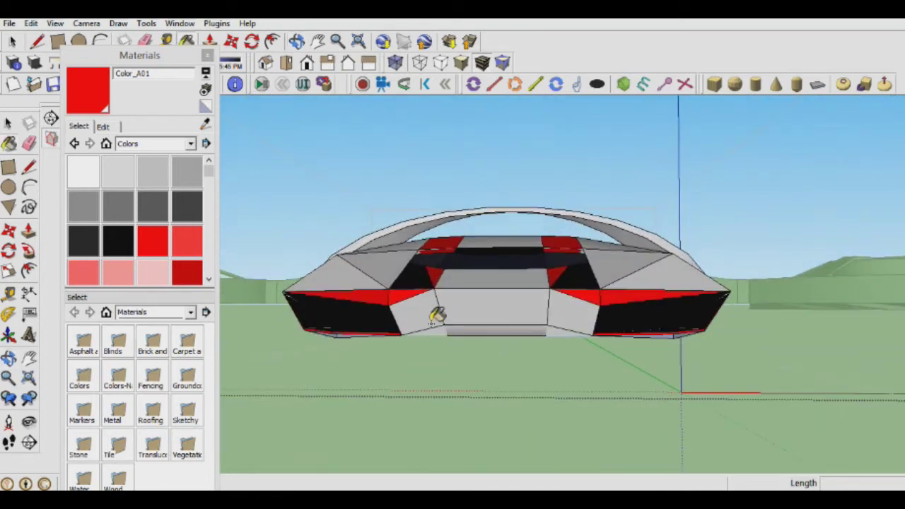
mouse_move(564, 320)
middle_mouse_down()
mouse_move(580, 377)
mouse_move(567, 344)
mouse_move(507, 353)
mouse_move(598, 425)
mouse_move(567, 348)
mouse_move(556, 364)
mouse_move(559, 429)
mouse_move(551, 446)
middle_mouse_up()
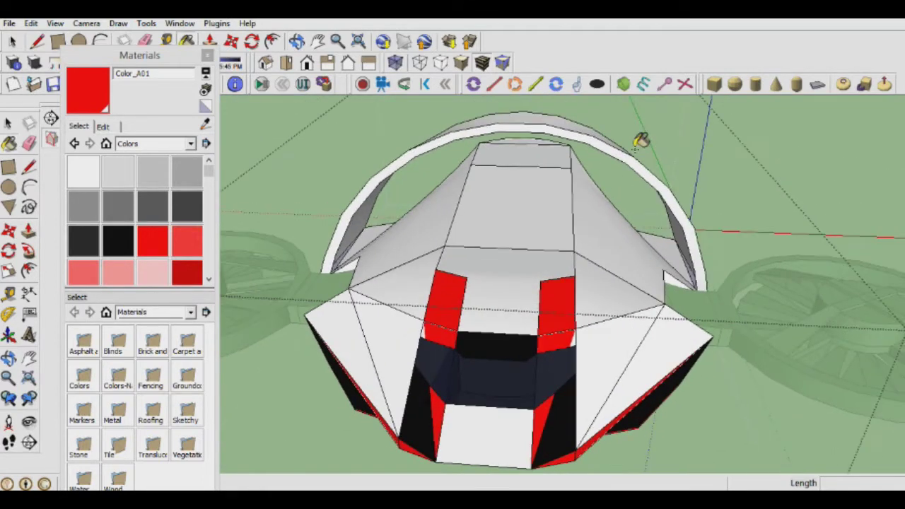
left_click(632, 157)
mouse_move(632, 157)
middle_mouse_down()
mouse_move(600, 277)
mouse_move(667, 244)
middle_mouse_up()
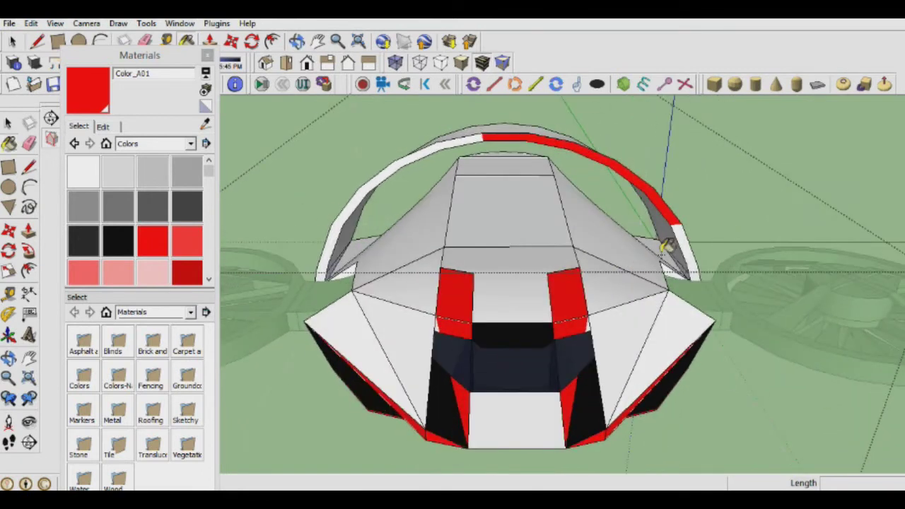
mouse_move(425, 154)
middle_mouse_down()
mouse_move(505, 208)
mouse_move(570, 202)
mouse_move(542, 234)
mouse_move(472, 214)
mouse_move(469, 178)
mouse_move(440, 272)
middle_mouse_up()
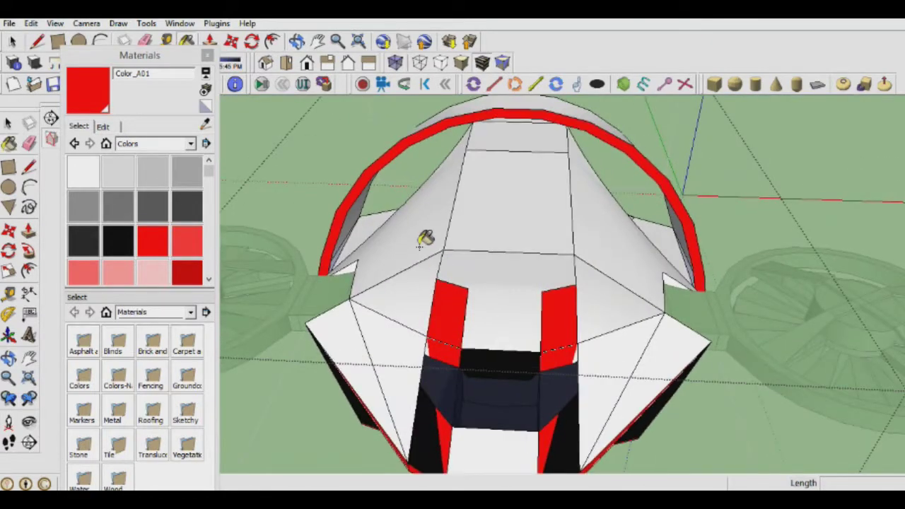
mouse_move(577, 266)
middle_mouse_down()
mouse_move(578, 202)
mouse_move(505, 191)
mouse_move(445, 239)
mouse_move(581, 290)
mouse_move(623, 258)
mouse_move(622, 247)
mouse_move(561, 206)
mouse_move(568, 219)
mouse_move(532, 219)
middle_mouse_up()
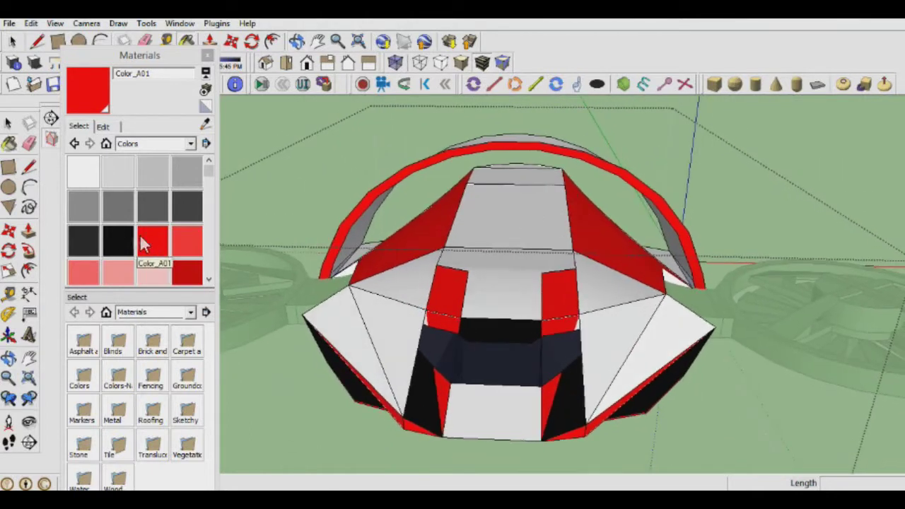
mouse_move(500, 296)
middle_mouse_down()
mouse_move(438, 268)
mouse_move(430, 283)
mouse_move(491, 299)
mouse_move(517, 263)
mouse_move(509, 283)
middle_mouse_up()
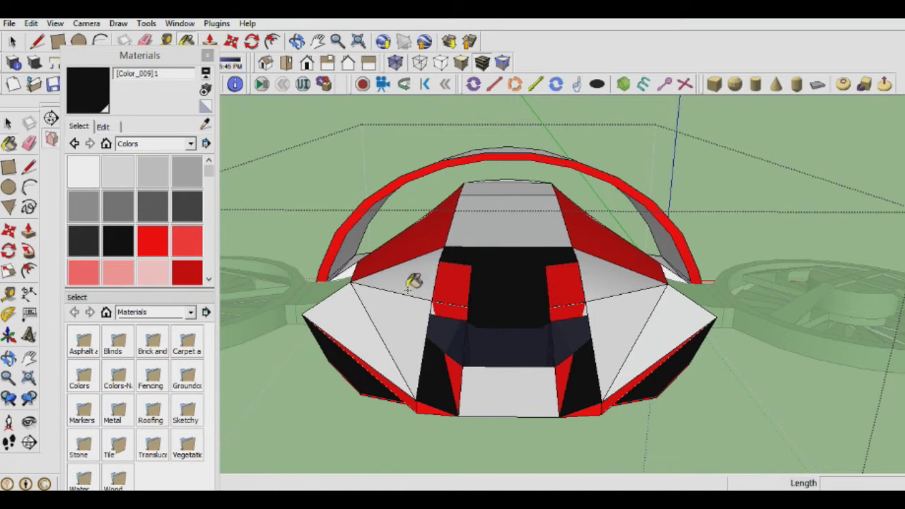
Orbit around the black-topped cockpit to check it, then close the Materials panel.
mouse_move(602, 280)
middle_mouse_down()
mouse_move(602, 321)
mouse_move(611, 239)
mouse_move(596, 256)
mouse_move(610, 309)
mouse_move(609, 251)
mouse_move(610, 288)
mouse_move(609, 277)
middle_mouse_up()
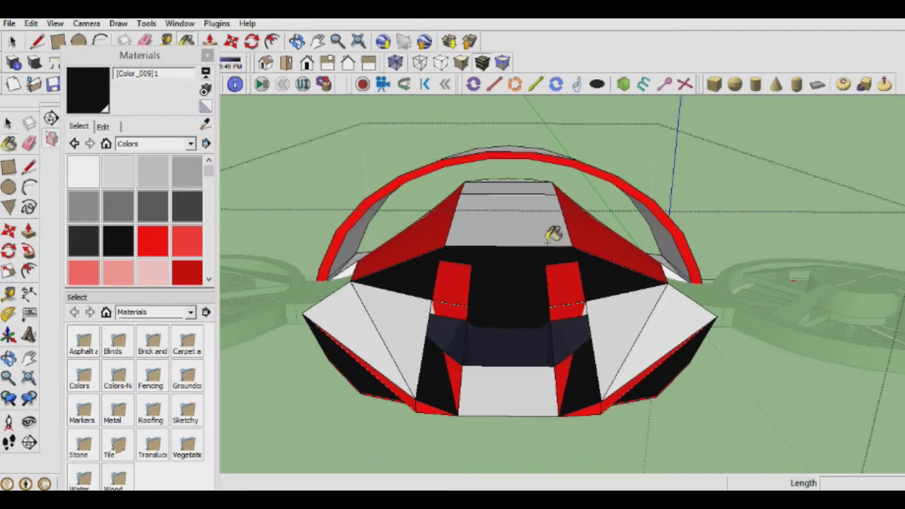
mouse_move(541, 225)
middle_mouse_down()
mouse_move(539, 210)
mouse_move(525, 263)
middle_mouse_up()
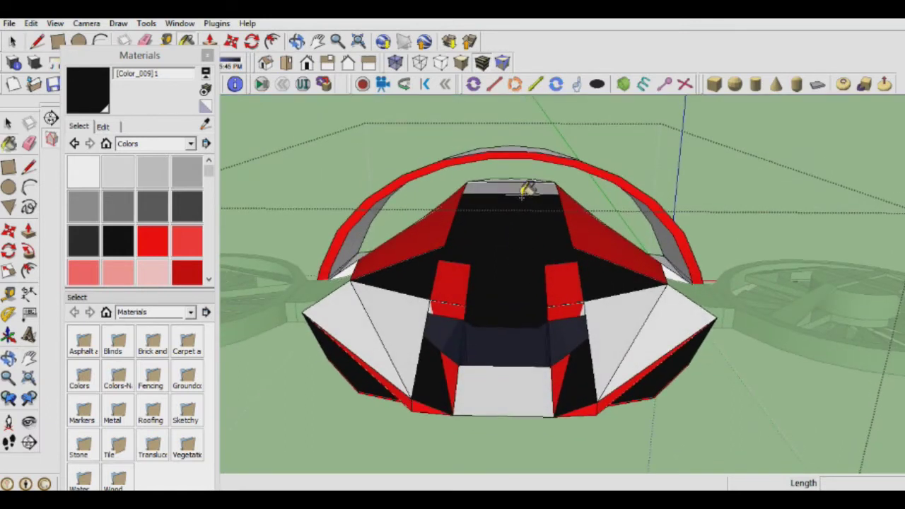
mouse_move(529, 200)
middle_mouse_down()
mouse_move(531, 222)
mouse_move(525, 167)
mouse_move(539, 239)
mouse_move(534, 177)
middle_mouse_up()
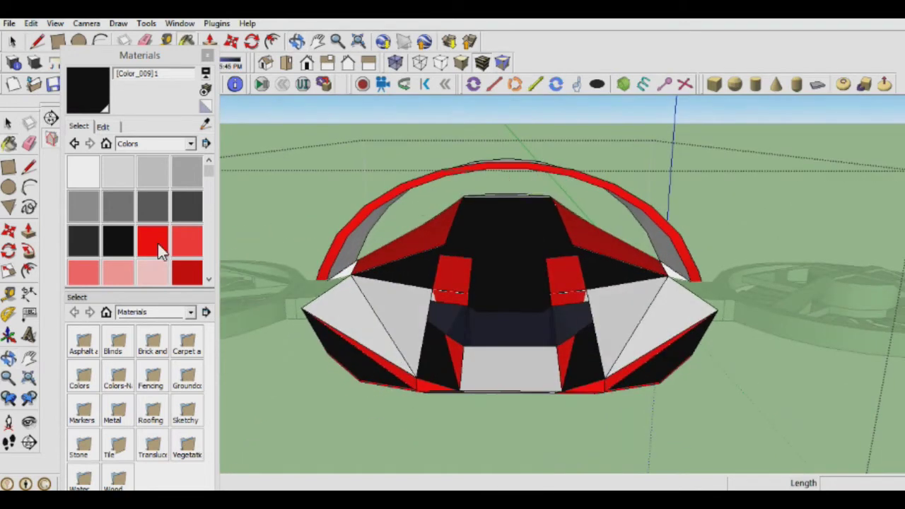
left_click(207, 55)
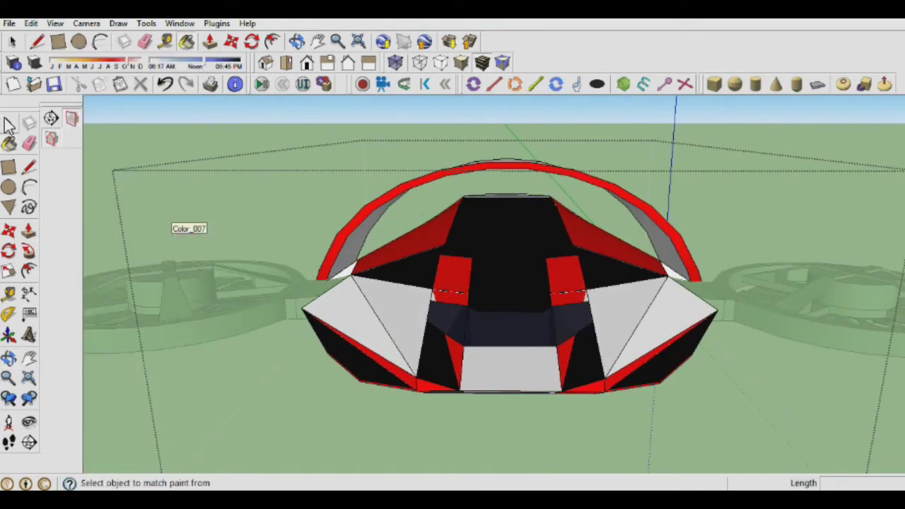
mouse_move(507, 377)
middle_mouse_down()
mouse_move(598, 370)
mouse_move(524, 386)
middle_mouse_up()
scroll(524, 386, "down", 2)
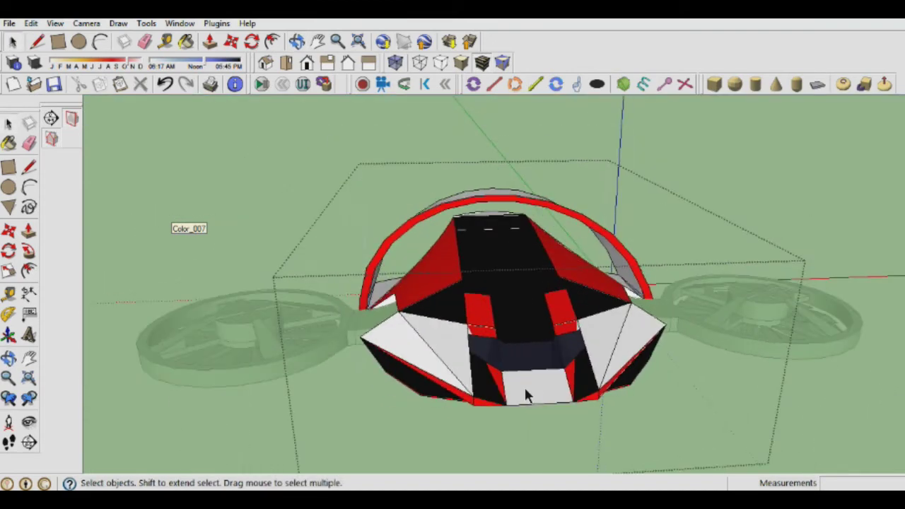
scroll(524, 385, "down", 2)
mouse_move(483, 326)
middle_mouse_down()
mouse_move(491, 406)
mouse_move(610, 419)
mouse_move(673, 404)
mouse_move(529, 423)
mouse_move(627, 457)
mouse_move(828, 406)
mouse_move(850, 364)
mouse_move(775, 290)
middle_mouse_up()
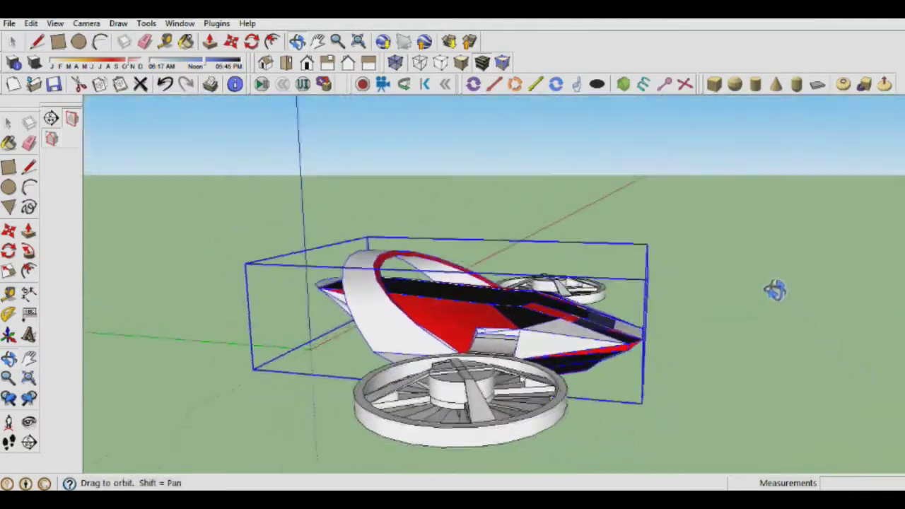
mouse_move(753, 332)
middle_mouse_down()
mouse_move(630, 333)
mouse_move(572, 313)
mouse_move(419, 393)
mouse_move(465, 440)
mouse_move(531, 319)
mouse_move(521, 380)
mouse_move(439, 396)
mouse_move(495, 318)
mouse_move(487, 211)
middle_mouse_up()
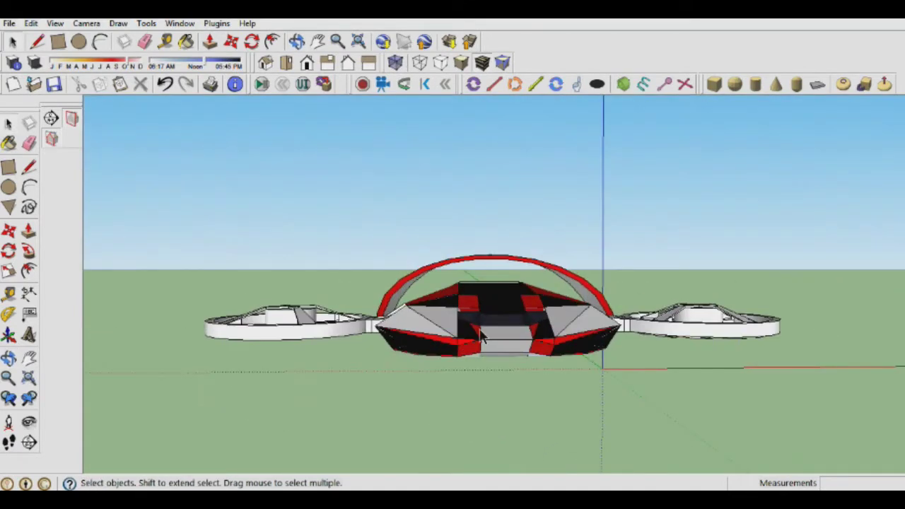
scroll(487, 338, "up", 3)
mouse_move(488, 338)
middle_mouse_down()
mouse_move(469, 370)
mouse_move(398, 398)
mouse_move(360, 406)
mouse_move(254, 394)
mouse_move(206, 410)
middle_mouse_up()
mouse_move(549, 269)
middle_mouse_down()
mouse_move(434, 264)
mouse_move(396, 318)
mouse_move(430, 269)
mouse_move(437, 235)
middle_mouse_up()
mouse_move(481, 285)
middle_mouse_down()
mouse_move(502, 313)
mouse_move(491, 263)
mouse_move(457, 259)
mouse_move(436, 268)
mouse_move(415, 314)
mouse_move(472, 340)
middle_mouse_up()
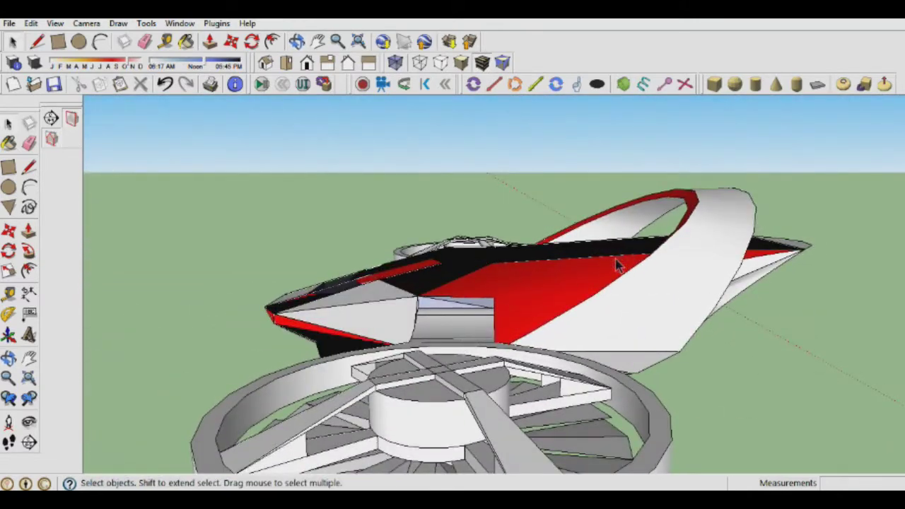
middle_click_drag(617, 266, 539, 293)
mouse_move(632, 248)
middle_mouse_down()
mouse_move(672, 239)
mouse_move(550, 303)
mouse_move(428, 293)
mouse_move(334, 316)
mouse_move(607, 255)
mouse_move(601, 289)
mouse_move(581, 315)
mouse_move(534, 339)
middle_mouse_up()
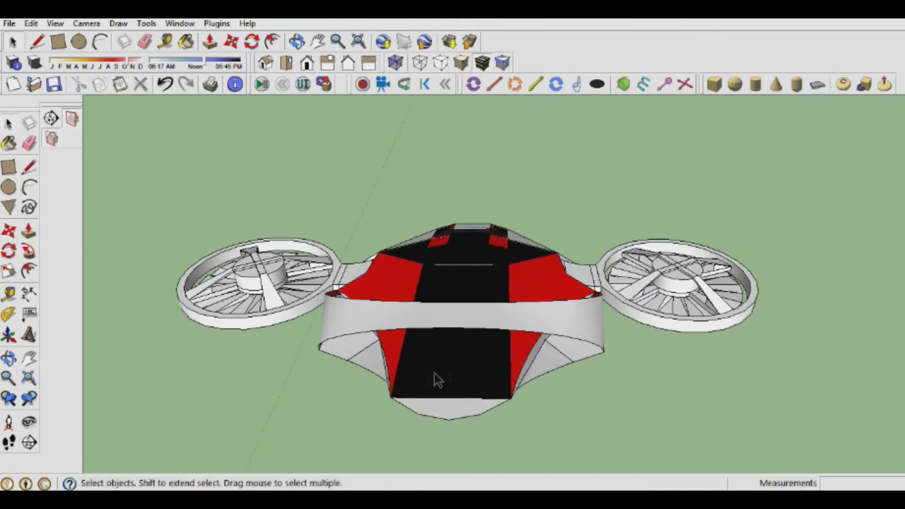
middle_click_drag(436, 379, 534, 329)
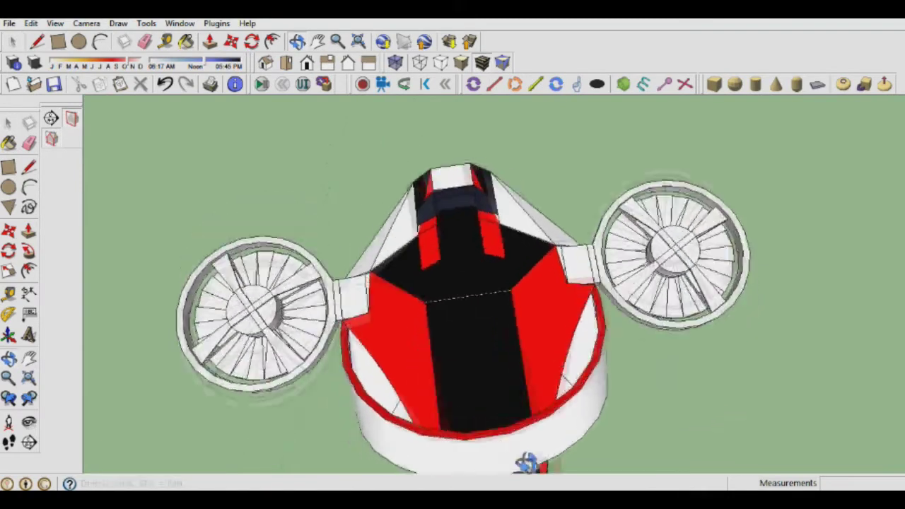